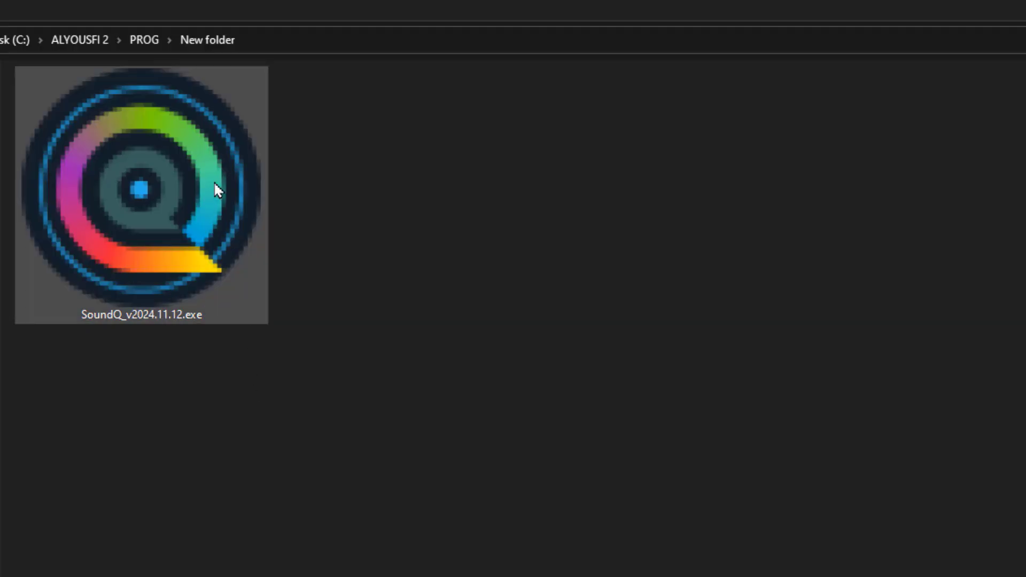
# Launch the SoundQ installer and accept the license agreement.
pyautogui.click(214, 181)
pyautogui.rightClick(217, 190)
pyautogui.click(268, 194)
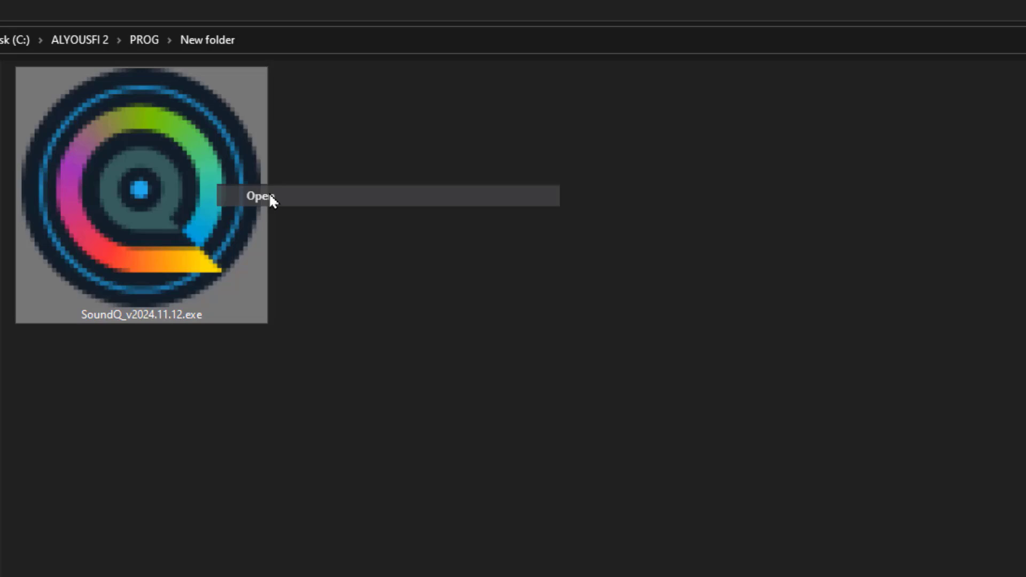
pyautogui.click(694, 468)
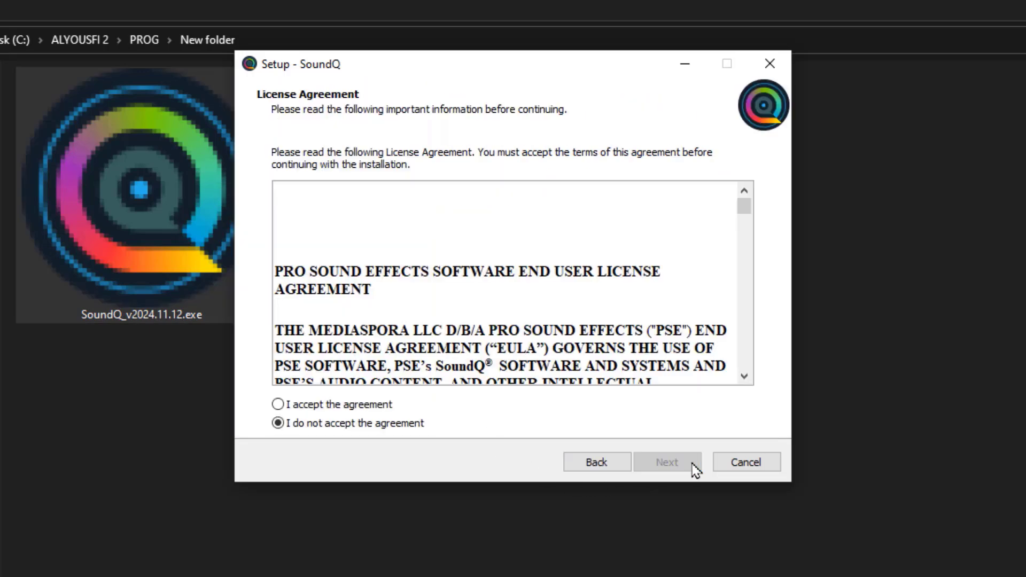
pyautogui.click(319, 407)
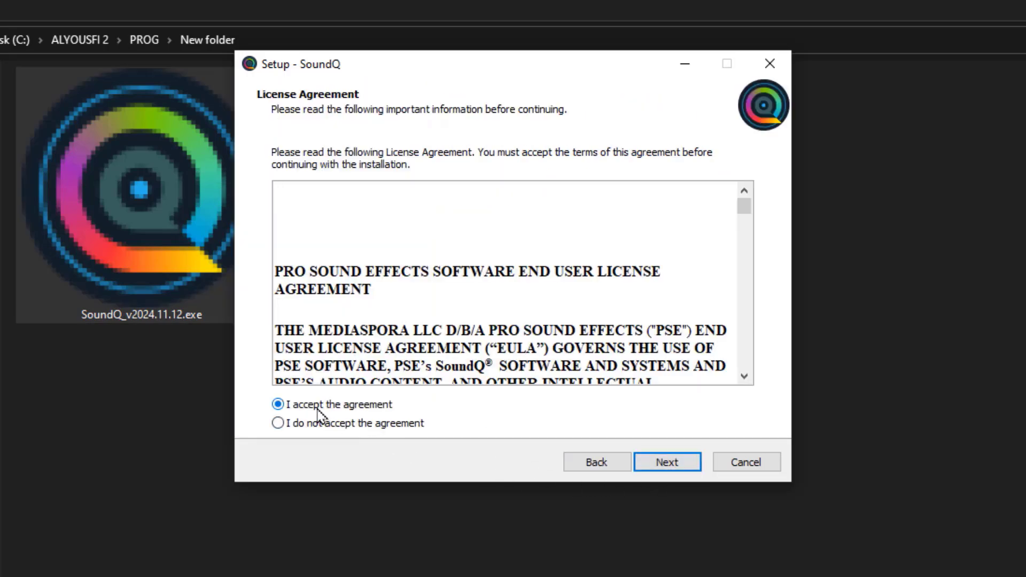
# Install SoundQ to the default location with a desktop shortcut, dismissing the Premiere plugin error, then finish.
pyautogui.click(687, 466)
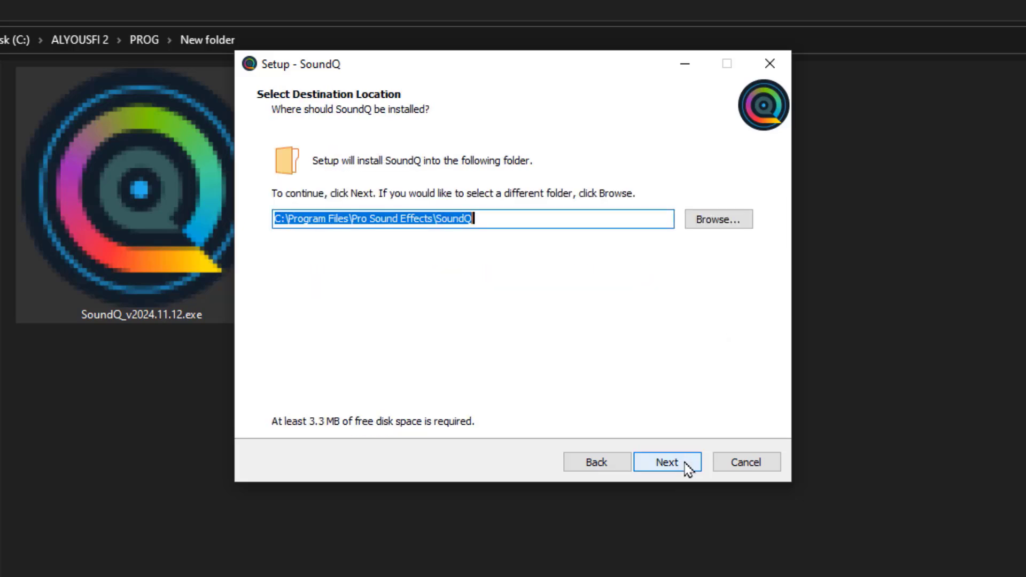
pyautogui.click(687, 466)
pyautogui.click(686, 466)
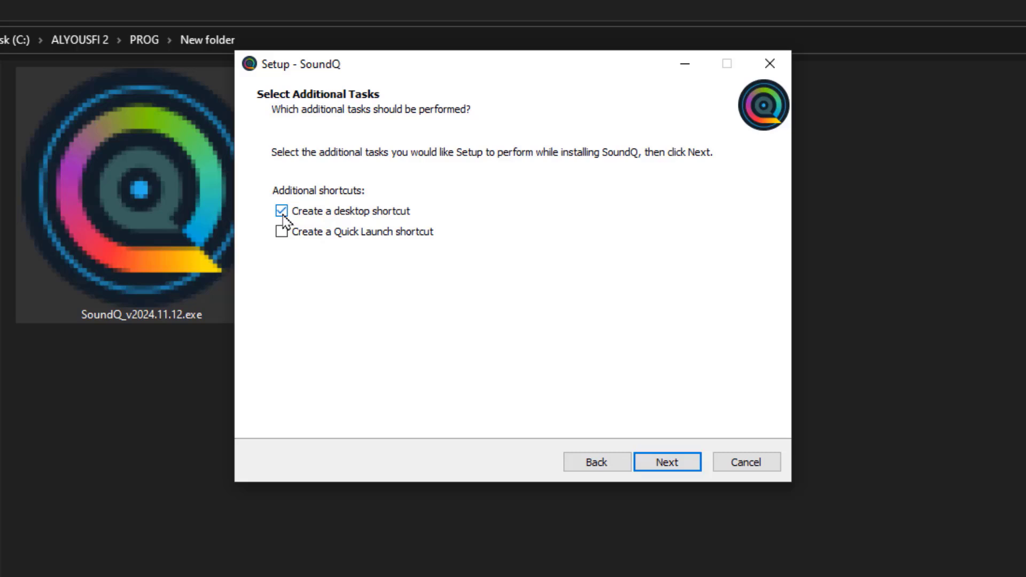
pyautogui.click(648, 468)
pyautogui.click(666, 463)
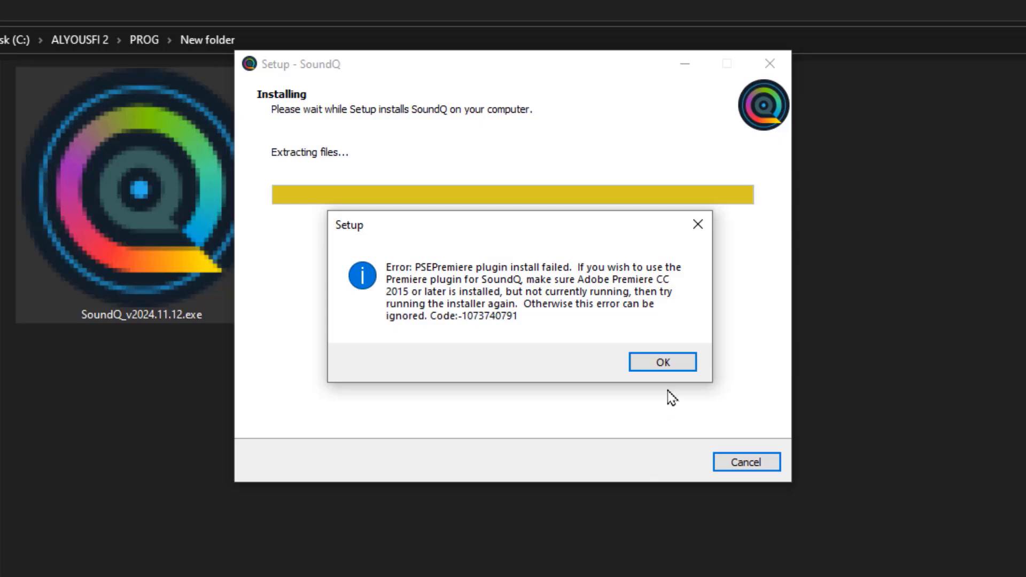
pyautogui.click(677, 364)
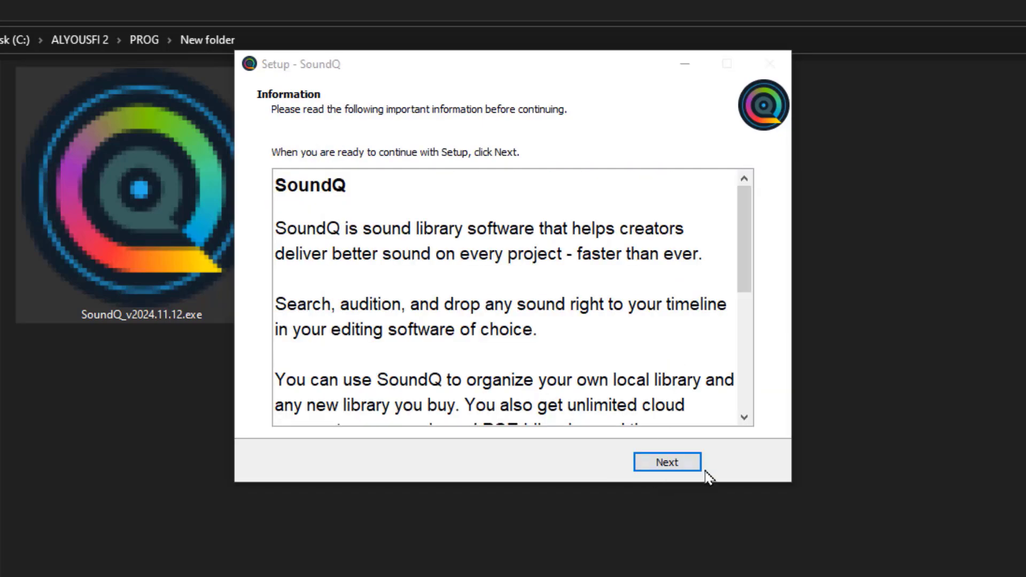
pyautogui.click(694, 467)
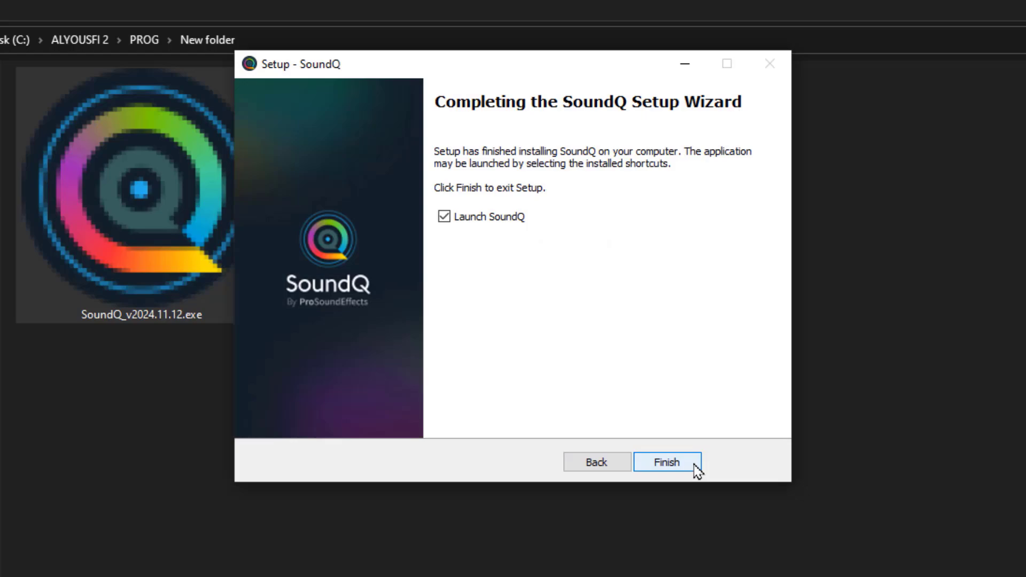
pyautogui.click(694, 465)
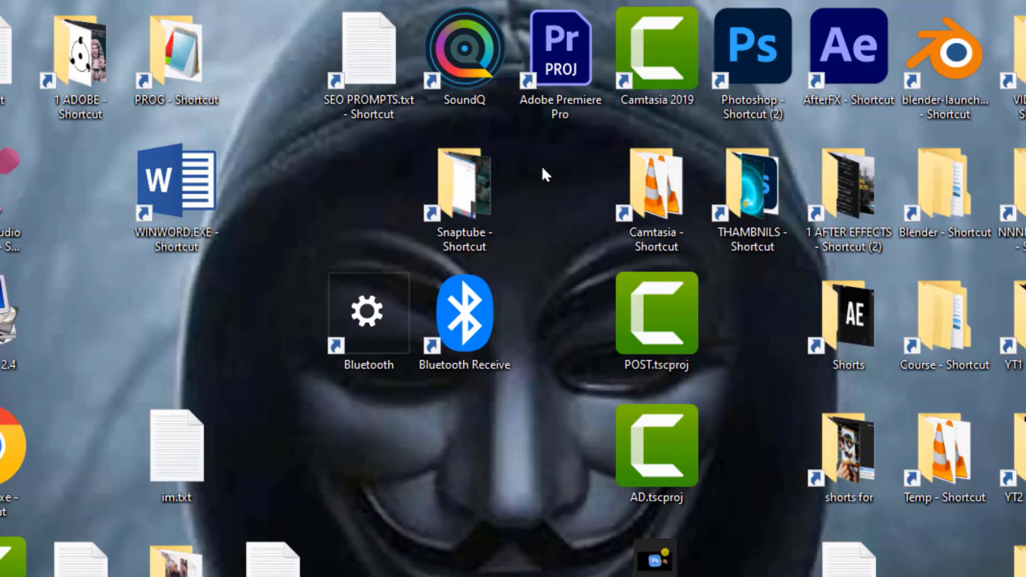
# Open SoundQ from the desktop and submit the saved account e-mail on the Pro Sound Effects sign-in page.
pyautogui.rightClick(475, 50)
pyautogui.click(536, 62)
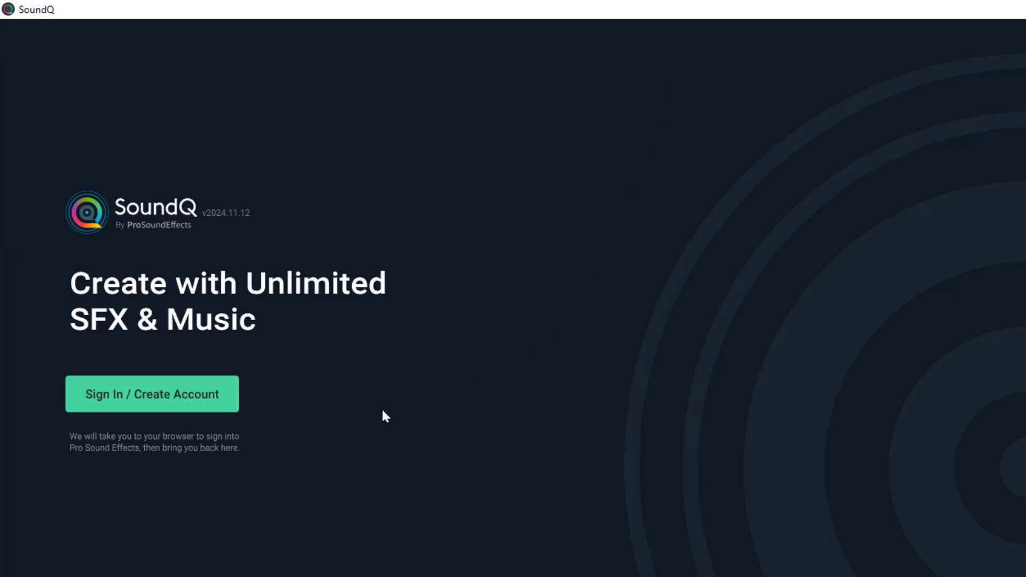
pyautogui.click(229, 404)
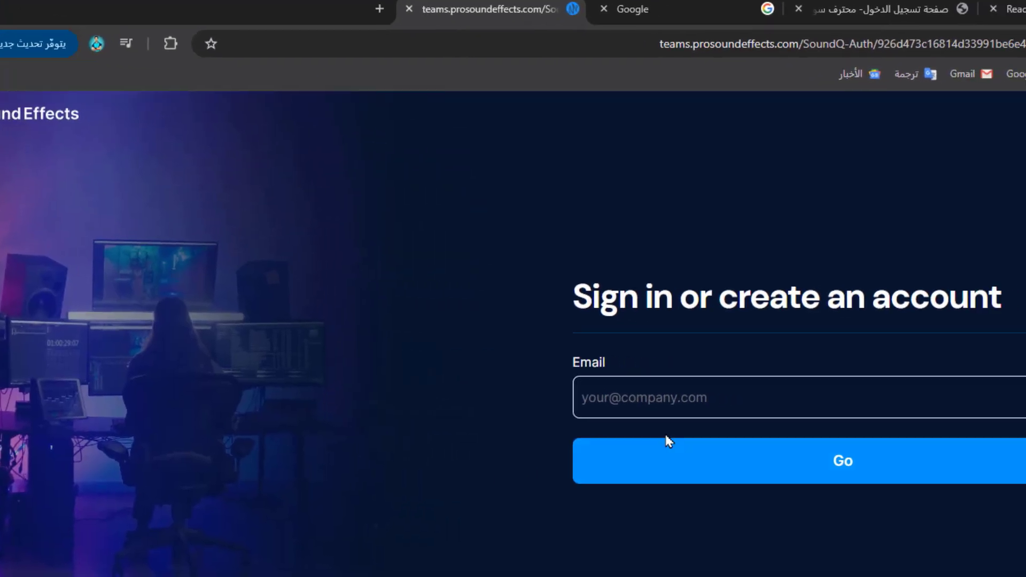
pyautogui.click(737, 401)
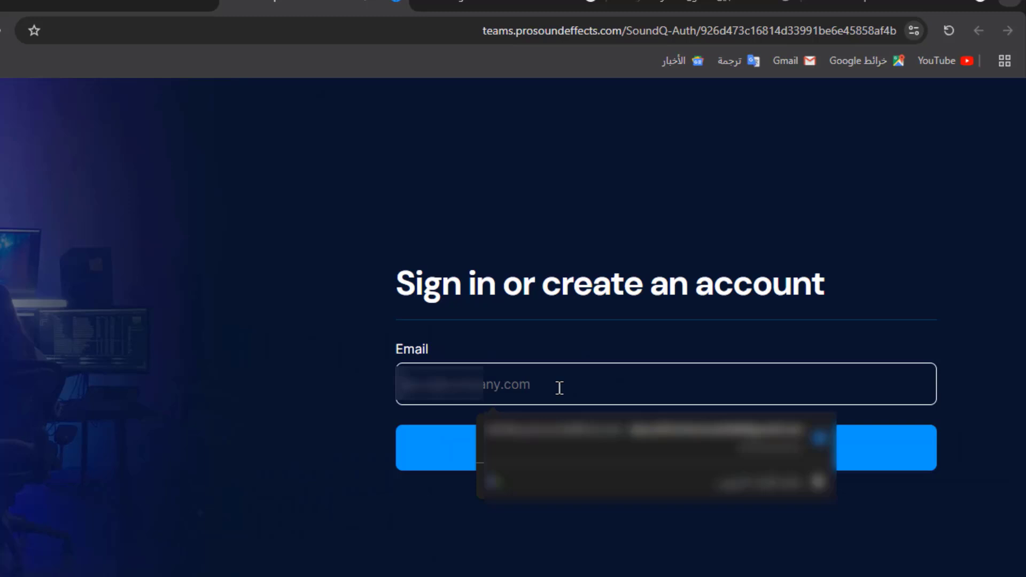
pyautogui.press('Down')
pyautogui.press('Return')
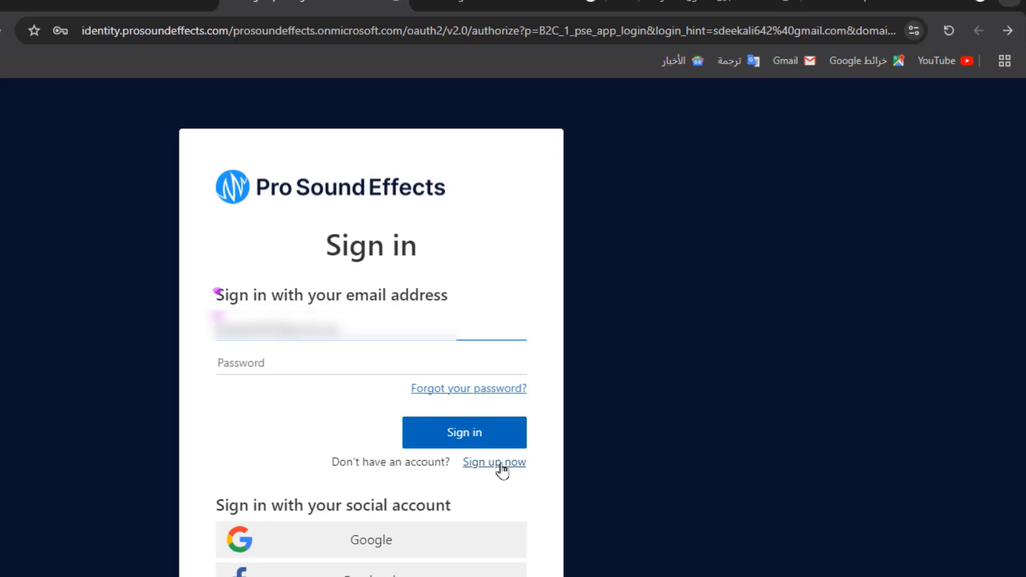
# Start a new account, filling in the e-mail, password, password confirmation and display name.
pyautogui.click(500, 465)
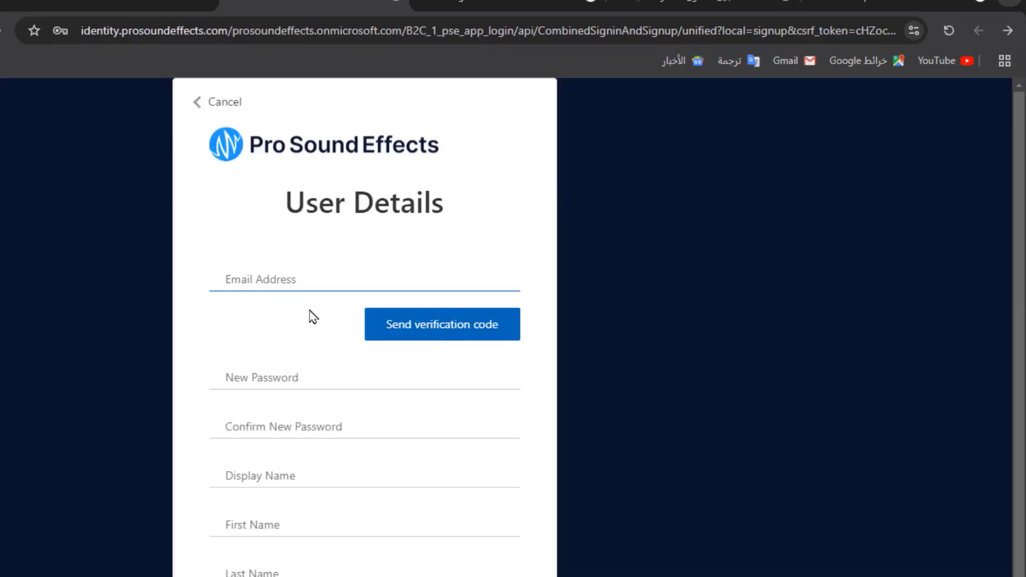
pyautogui.click(300, 283)
pyautogui.hotkey('ctrl', 'v')
pyautogui.click(314, 382)
pyautogui.click(344, 408)
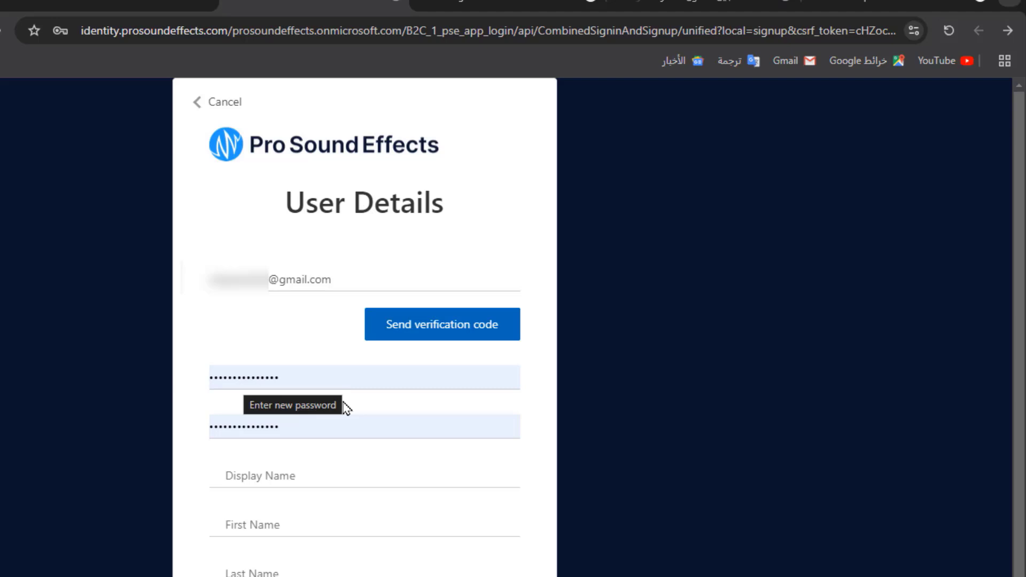
pyautogui.click(319, 474)
pyautogui.write('alyousfi')
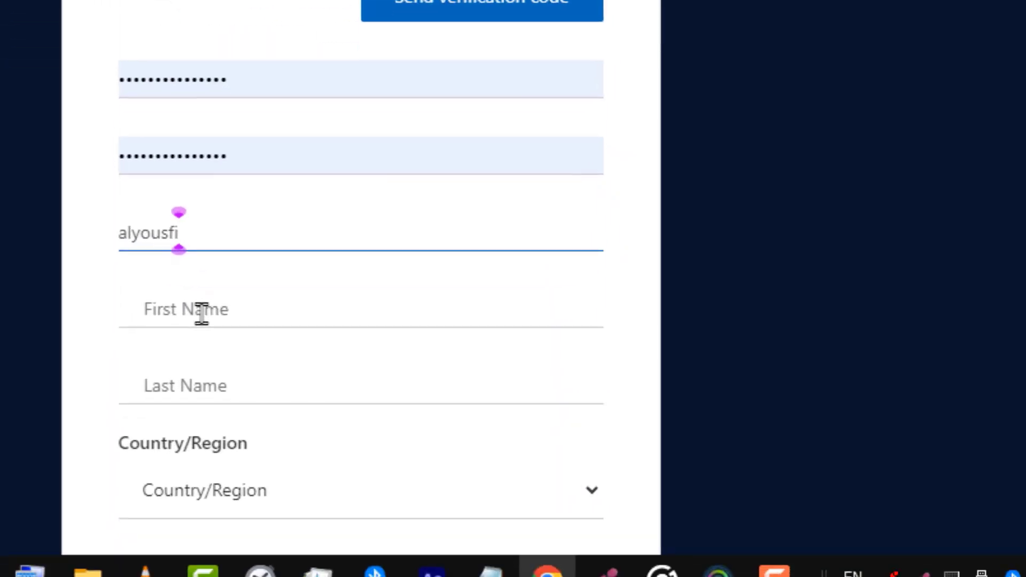
# Fill in first and last names, set Country/Region to Yemen, and request a verification code.
pyautogui.click(202, 314)
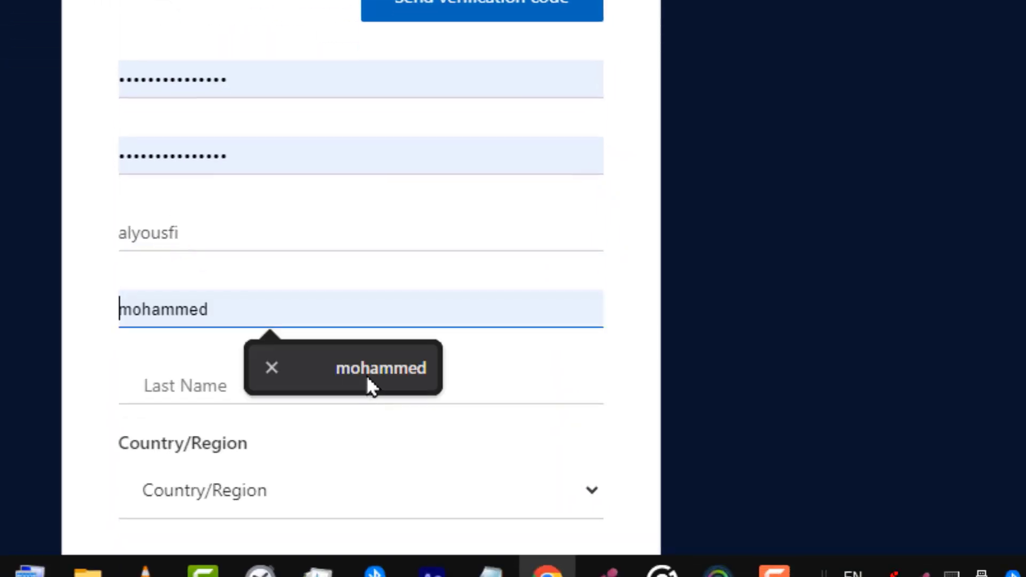
pyautogui.click(371, 385)
pyautogui.click(293, 401)
pyautogui.click(377, 442)
pyautogui.scroll(-2, 379, 443)
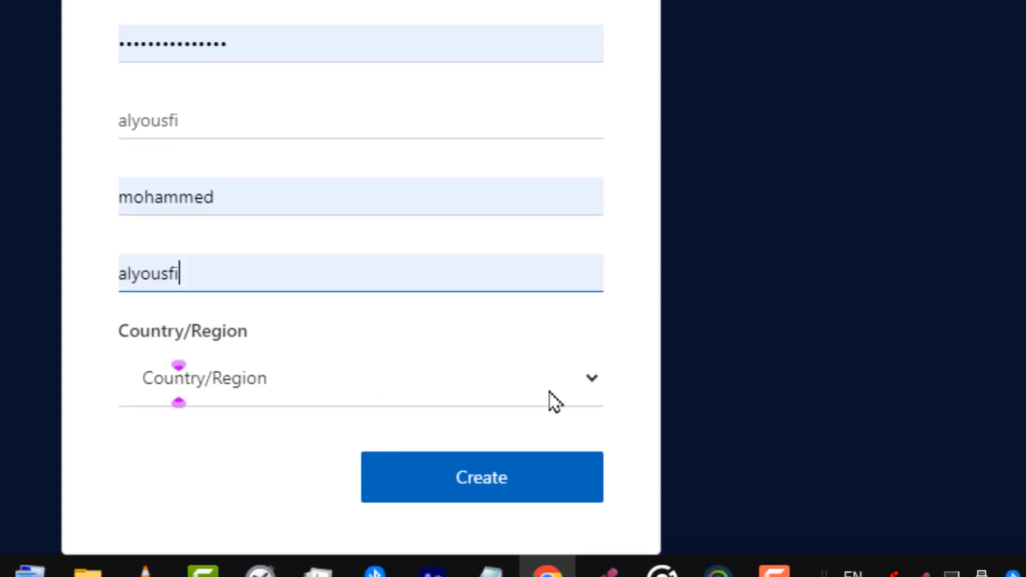
pyautogui.click(595, 378)
pyautogui.moveTo(591, 2); pyautogui.dragTo(607, 343)
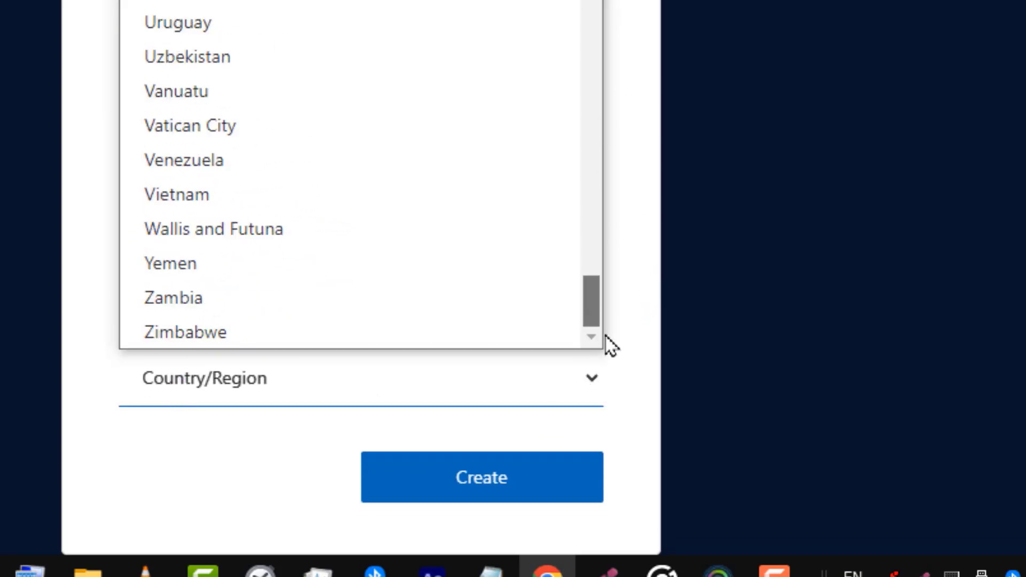
pyautogui.click(205, 266)
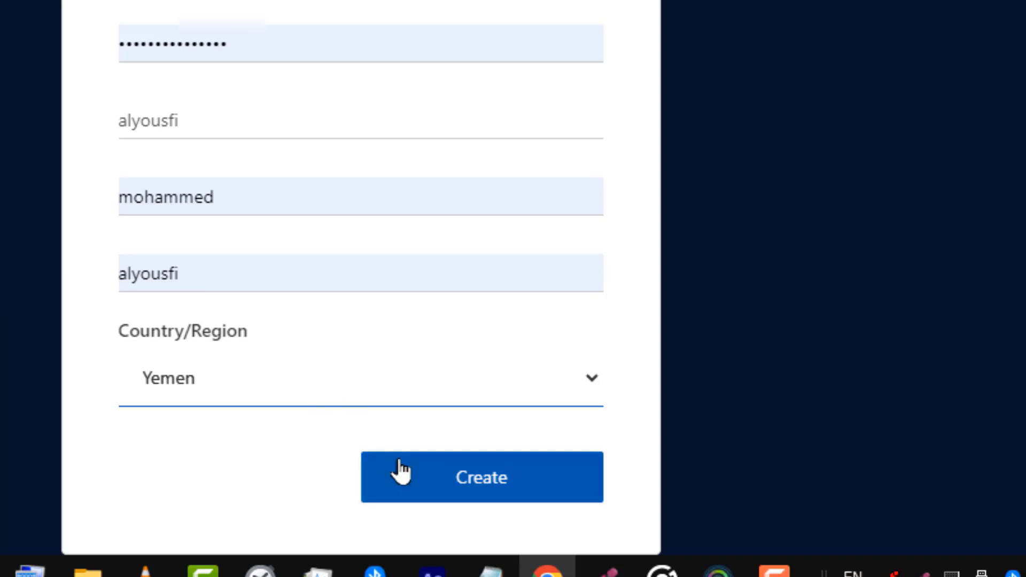
pyautogui.click(420, 206)
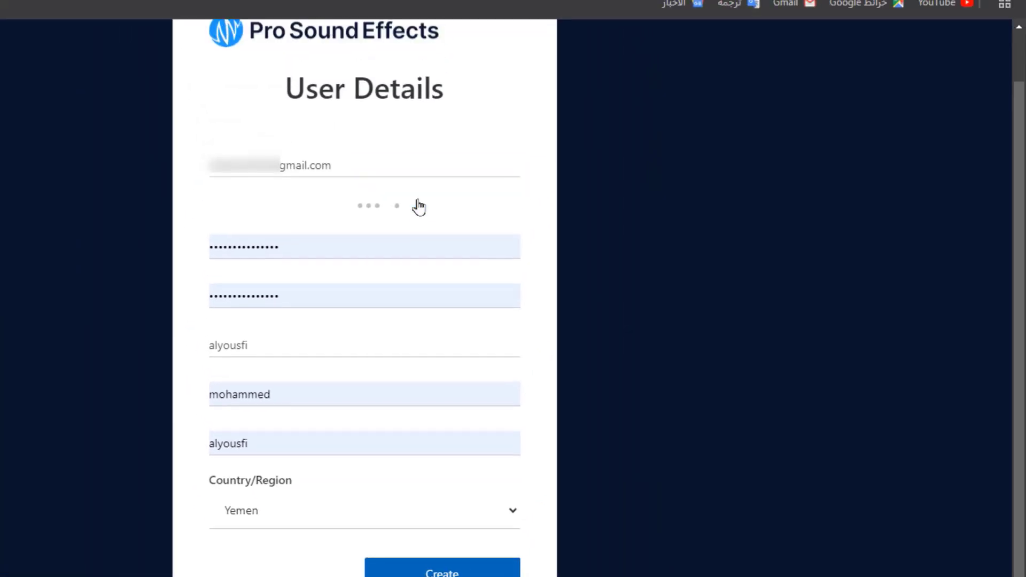
# Copy the verification code from the Pro Sound Effects e-mail and verify the address with it.
pyautogui.hotkey('ctrl', 't')
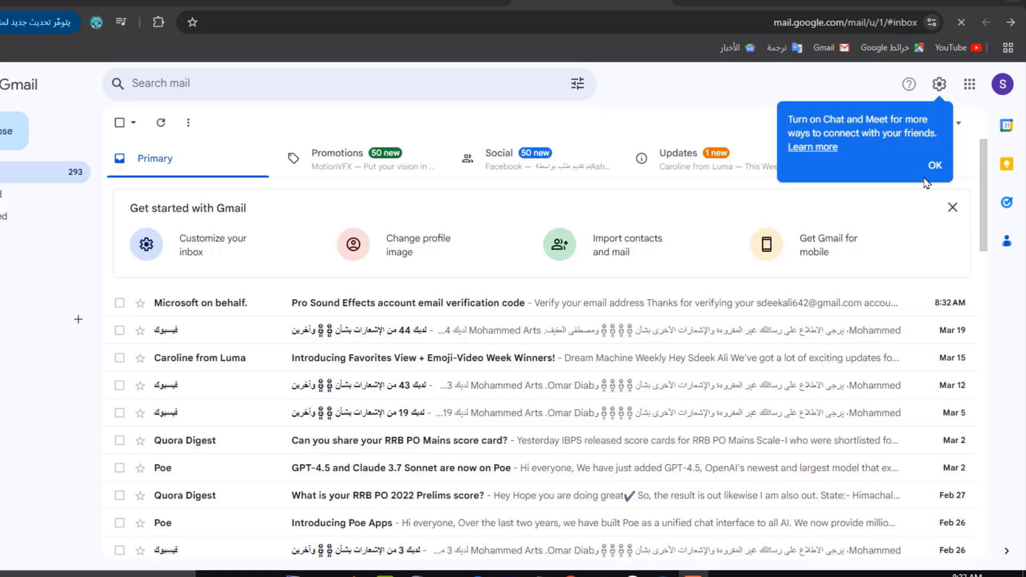
pyautogui.click(357, 305)
pyautogui.moveTo(416, 315); pyautogui.dragTo(458, 318)
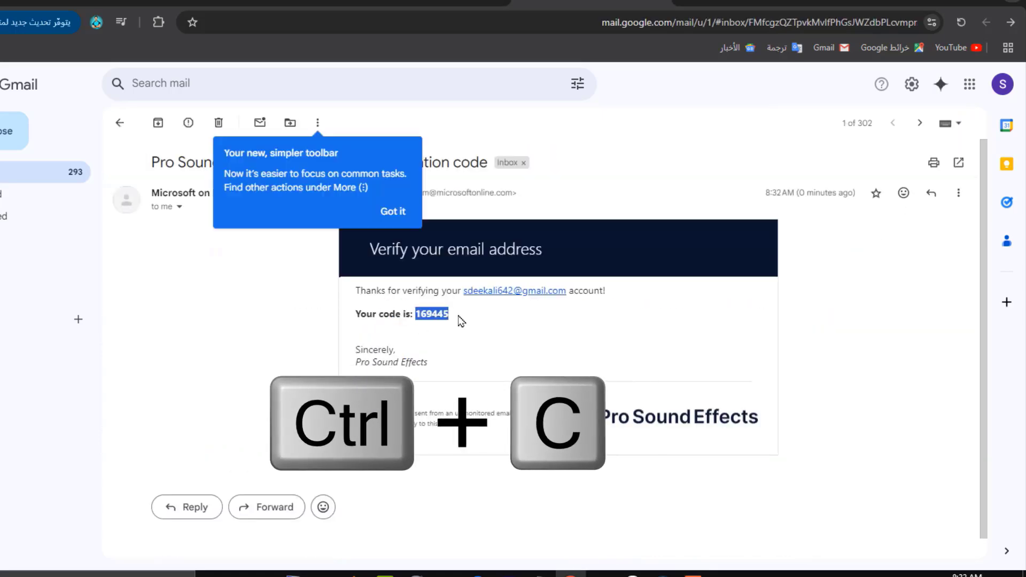
pyautogui.click(451, 5)
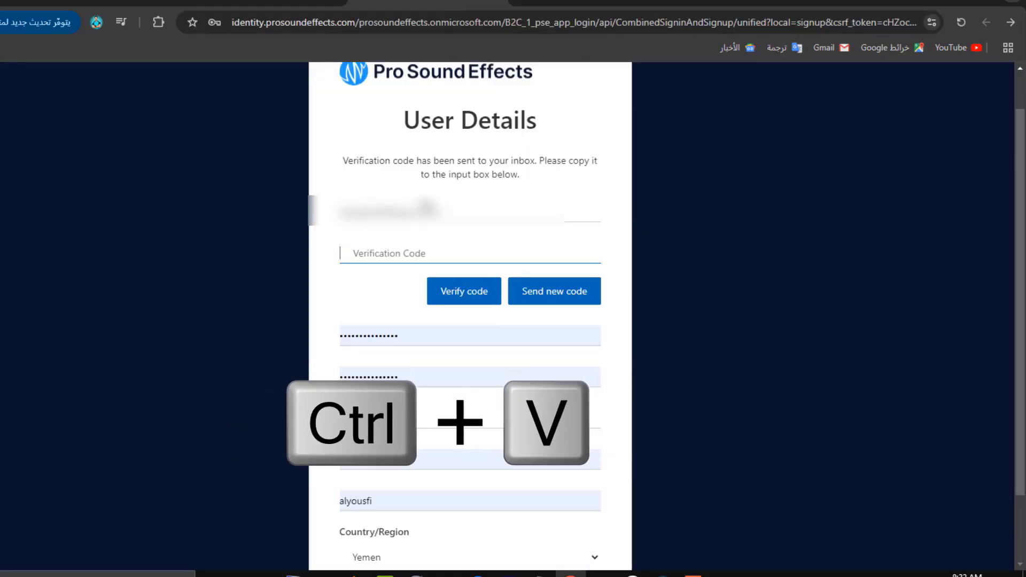
pyautogui.click(406, 252)
pyautogui.hotkey('ctrl', 'v')
pyautogui.click(453, 292)
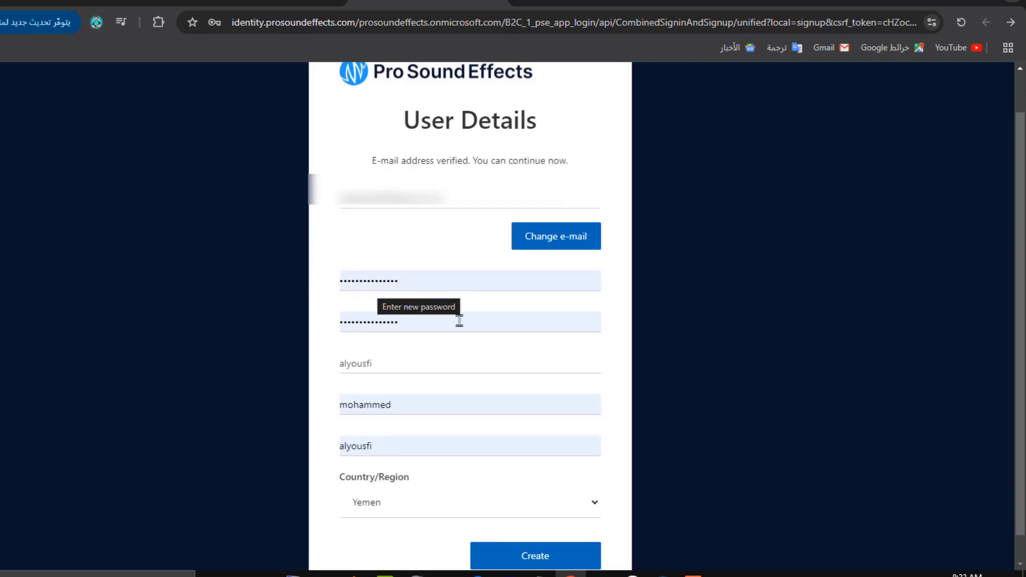
# Create the account, then cancel the browser's prompt to open SoundQ.
pyautogui.click(521, 558)
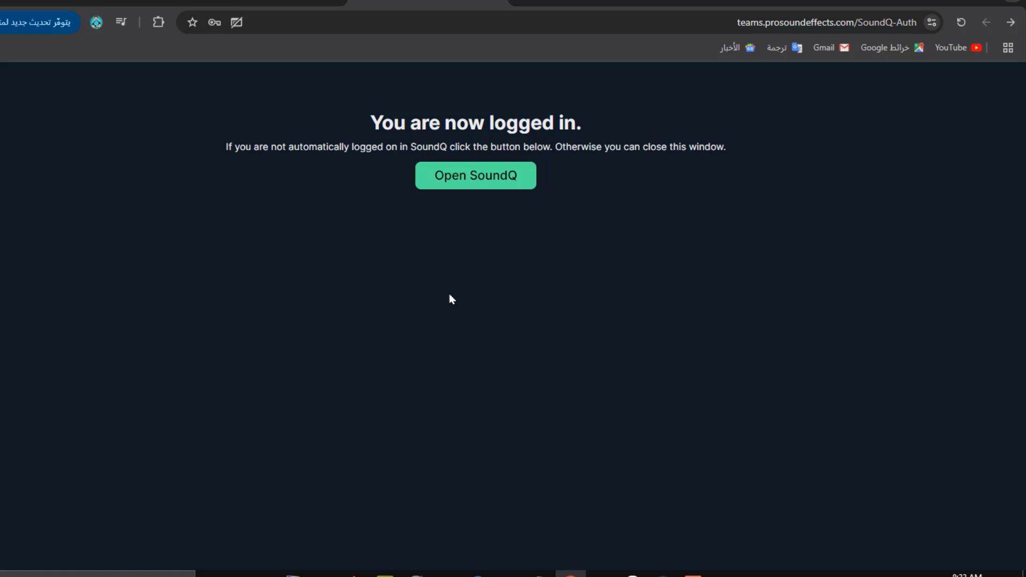
pyautogui.click(480, 187)
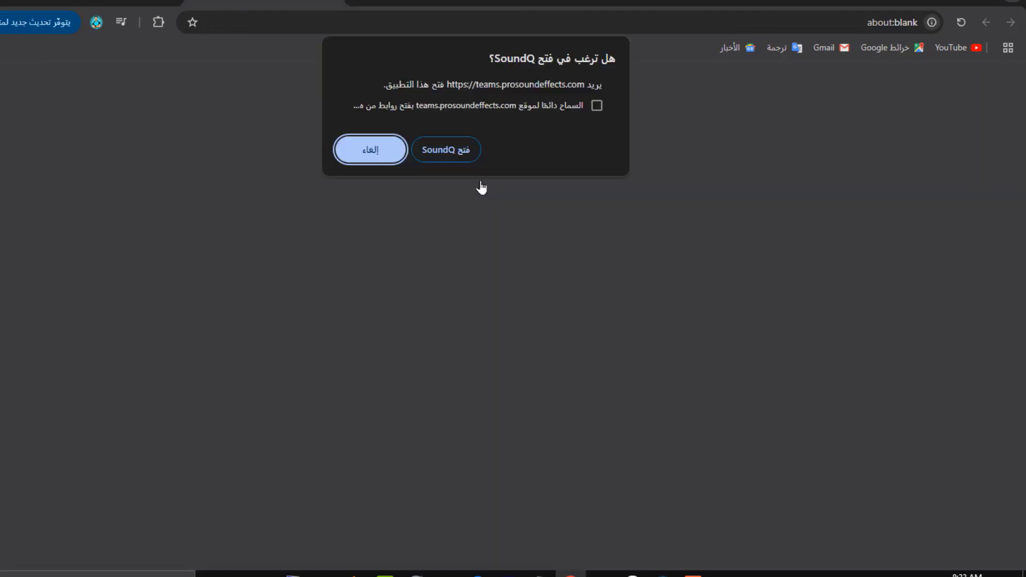
pyautogui.click(466, 157)
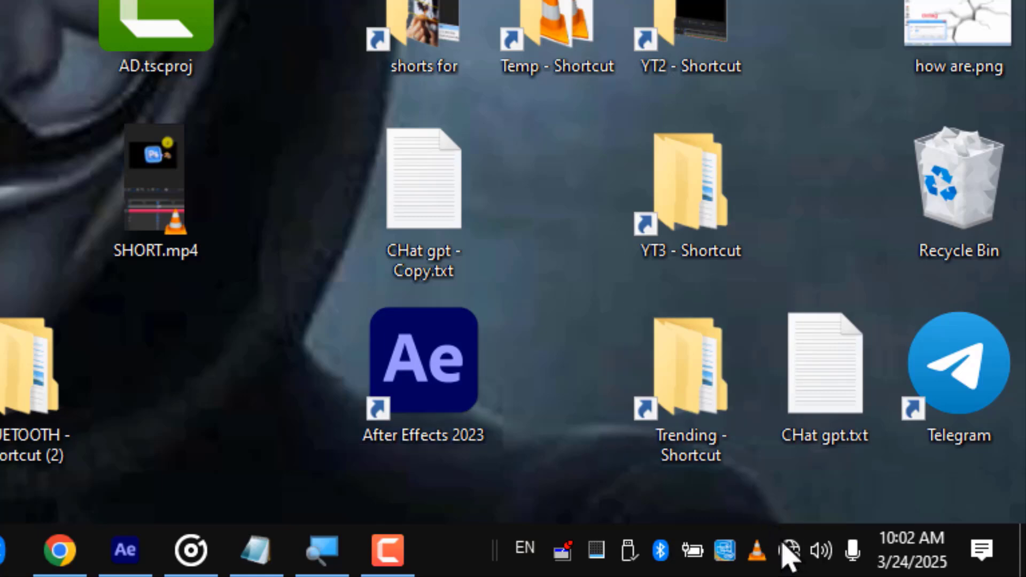
# Turn Wi-Fi back on and list all sounds from My Collections, scrolling through them.
pyautogui.click(790, 552)
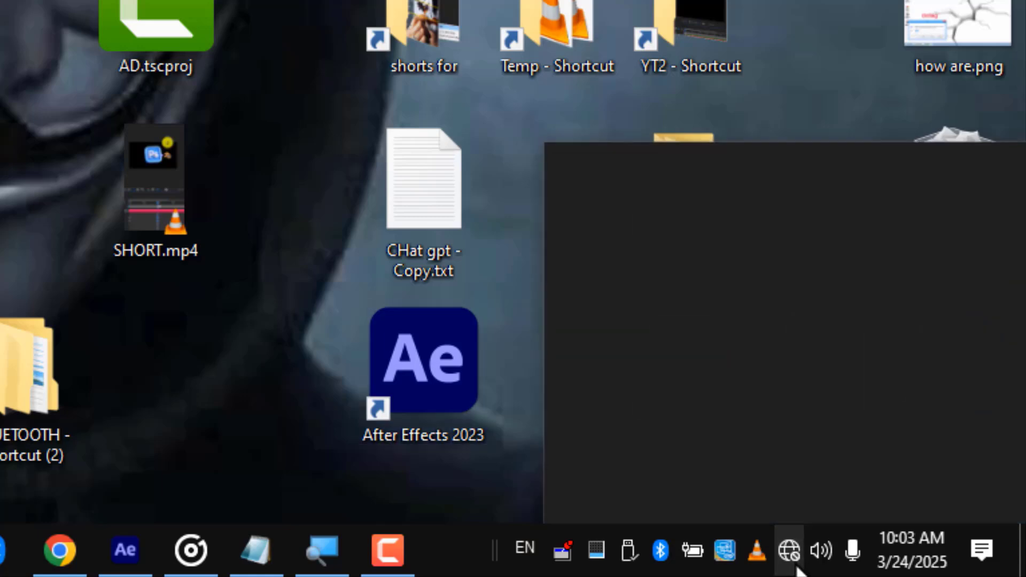
pyautogui.click(606, 502)
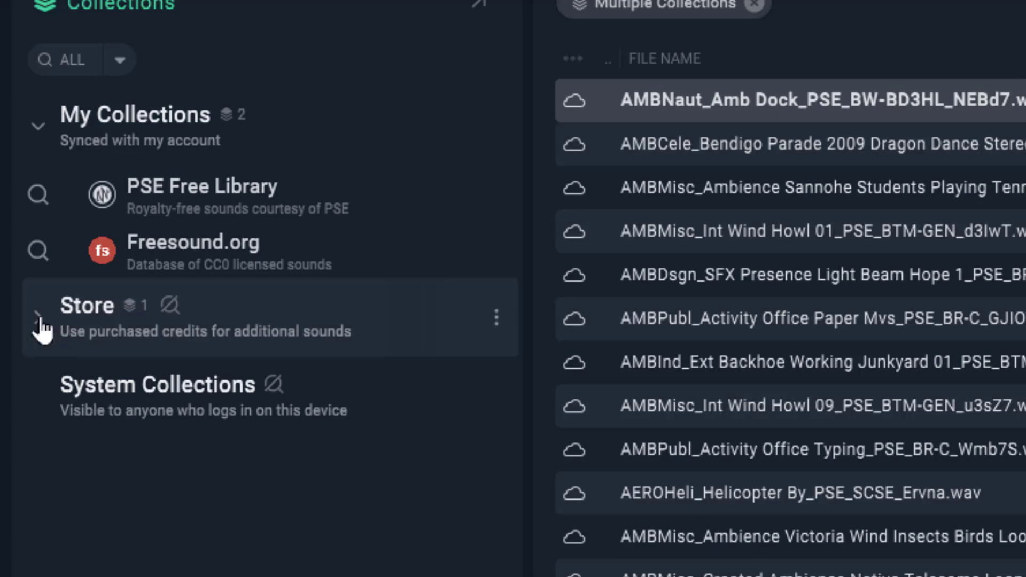
pyautogui.click(39, 318)
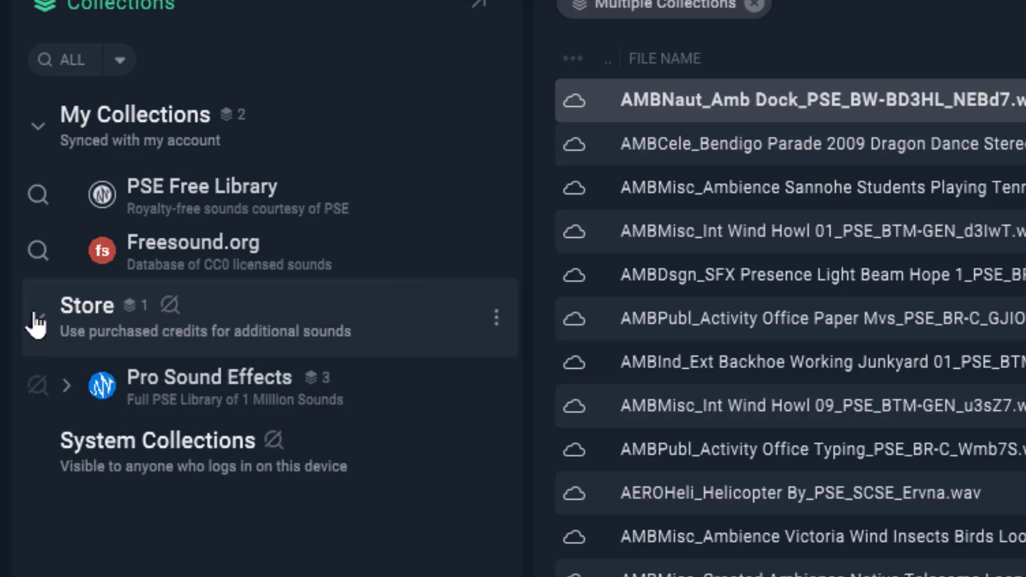
pyautogui.click(36, 319)
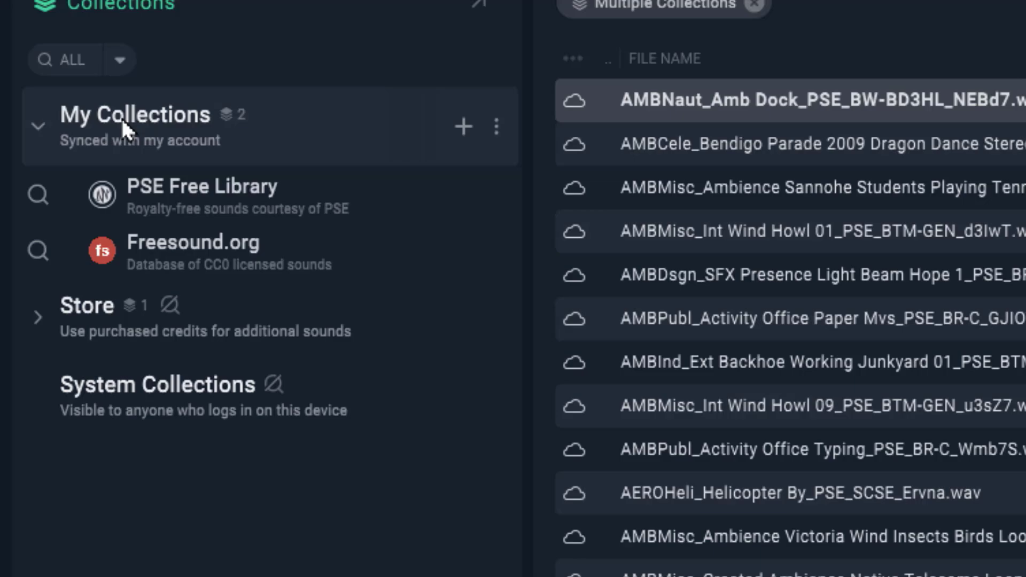
pyautogui.click(120, 117)
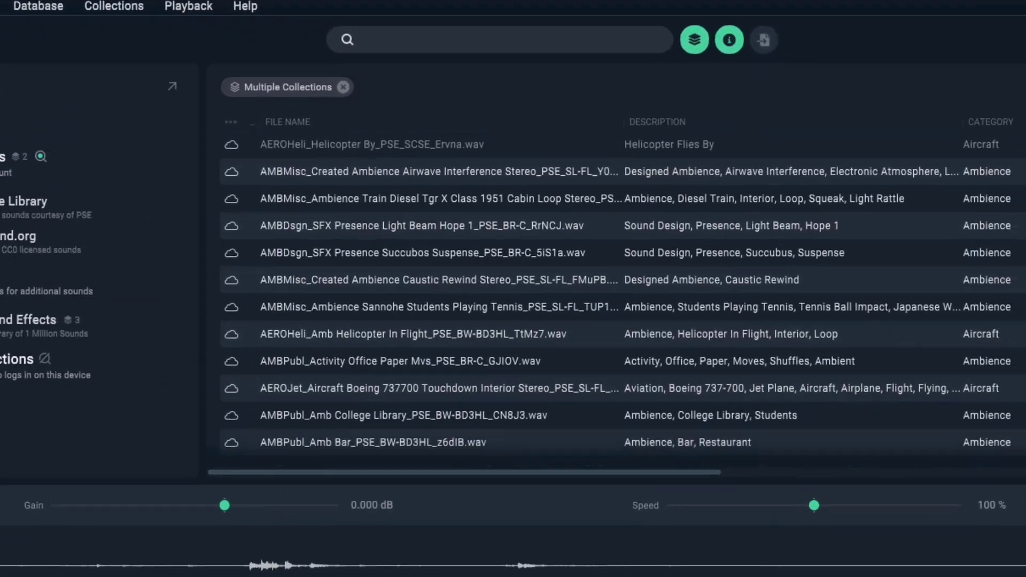
pyautogui.moveTo(944, 133); pyautogui.dragTo(945, 467)
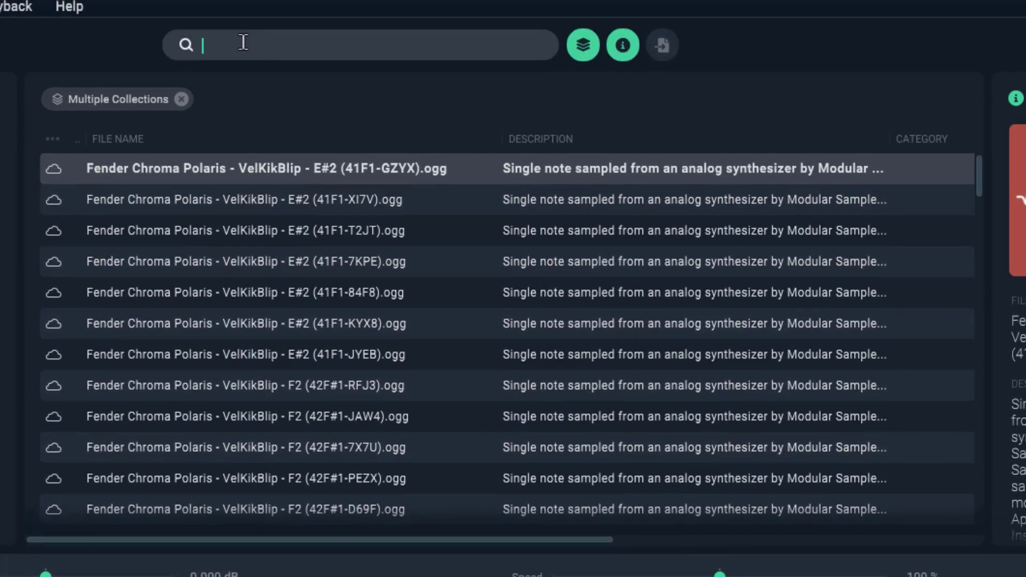
# Search for 'sweep', preview eight results, and select the Mechanical Medium 02 sweep.
pyautogui.press('Return')
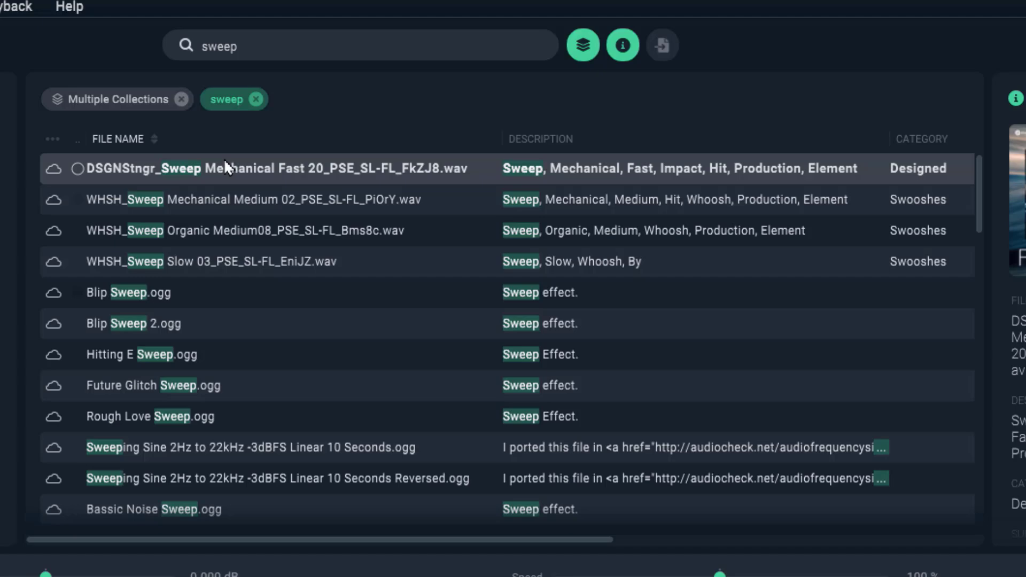
pyautogui.click(180, 202)
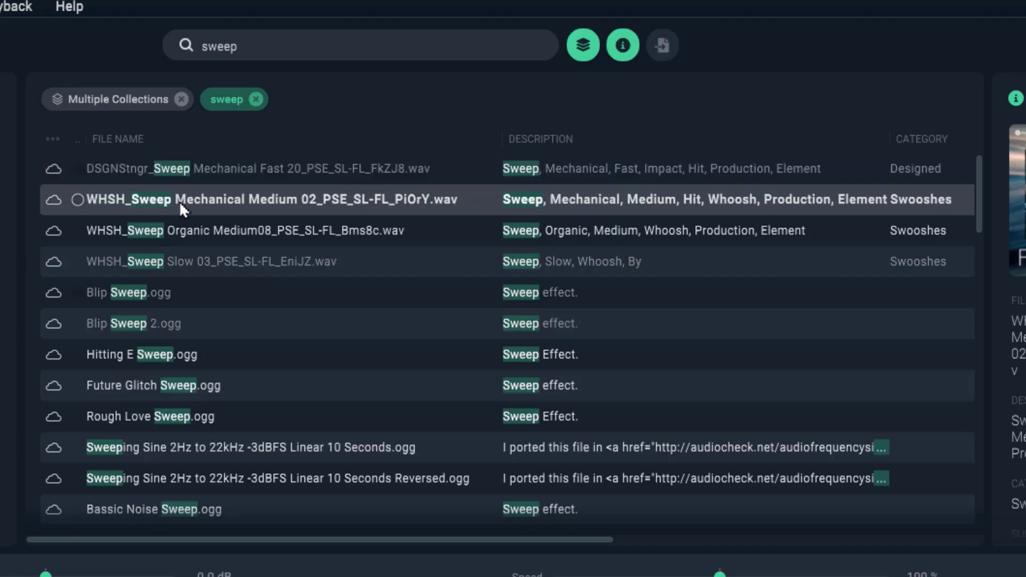
pyautogui.click(178, 231)
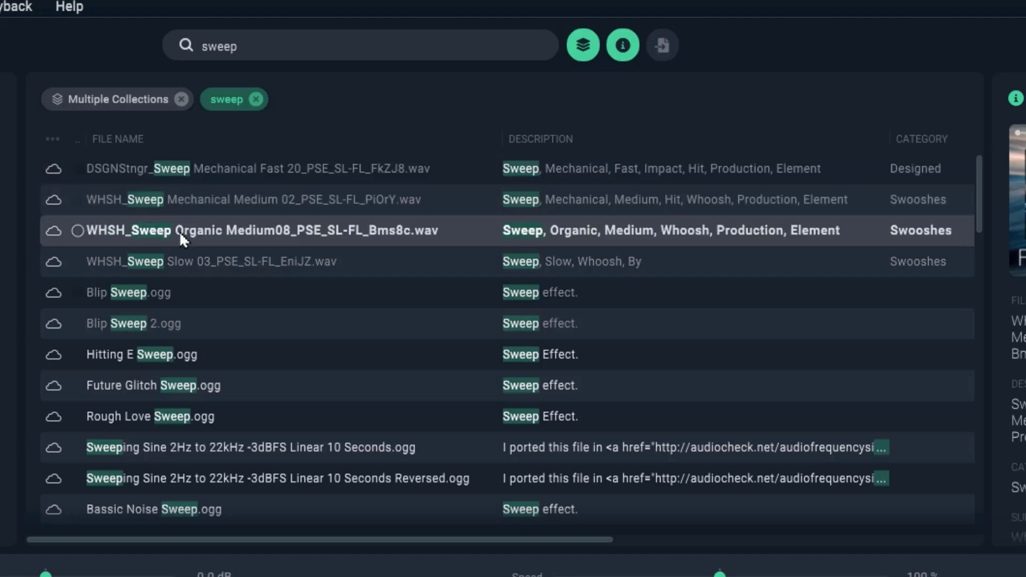
pyautogui.click(180, 262)
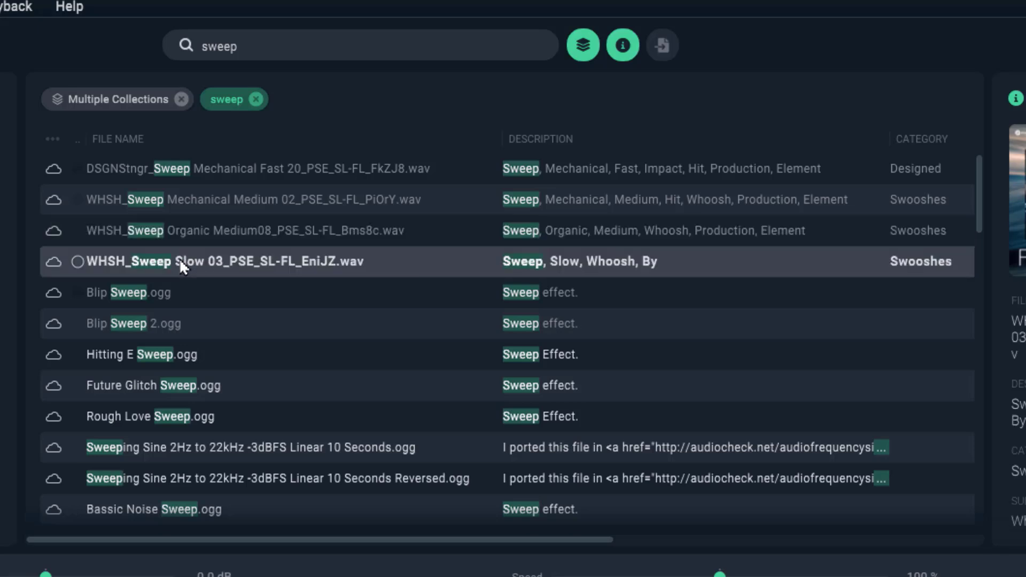
pyautogui.click(168, 289)
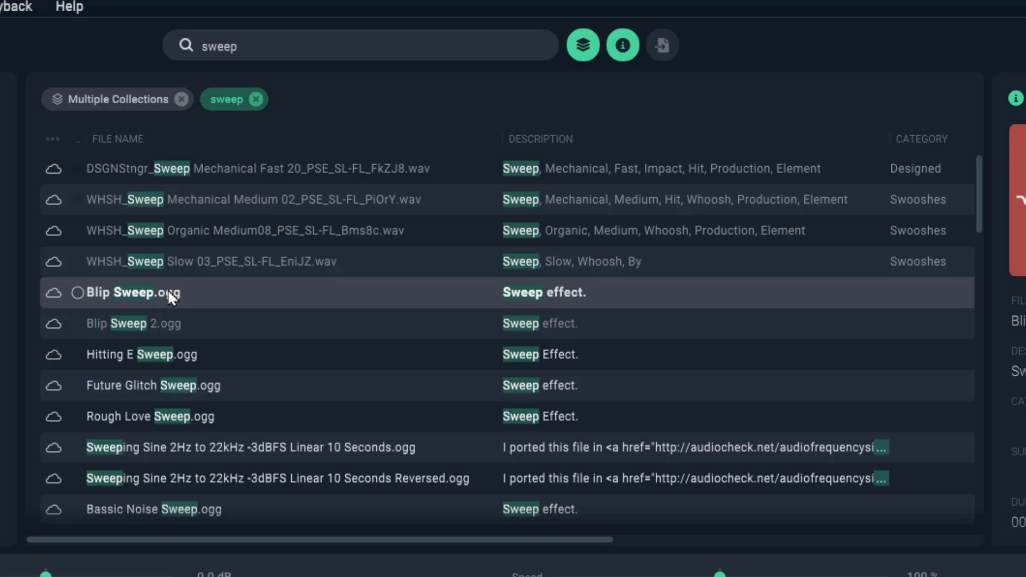
pyautogui.click(162, 326)
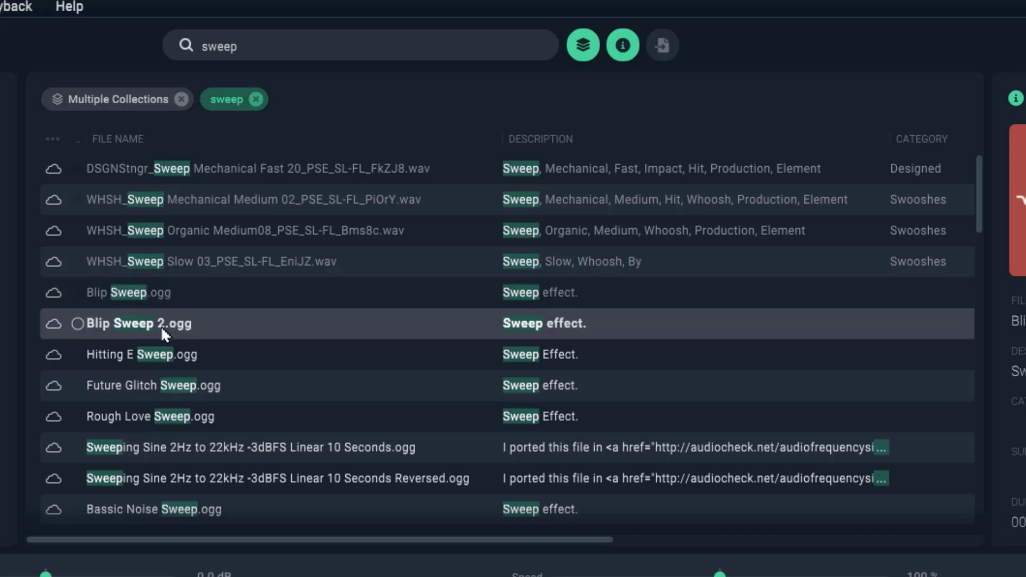
pyautogui.click(162, 350)
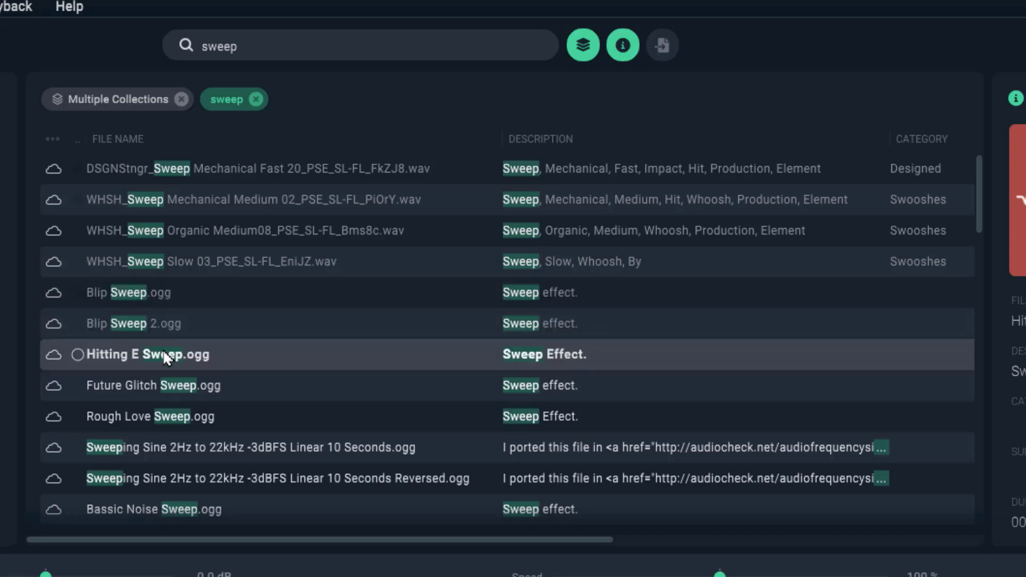
pyautogui.click(168, 380)
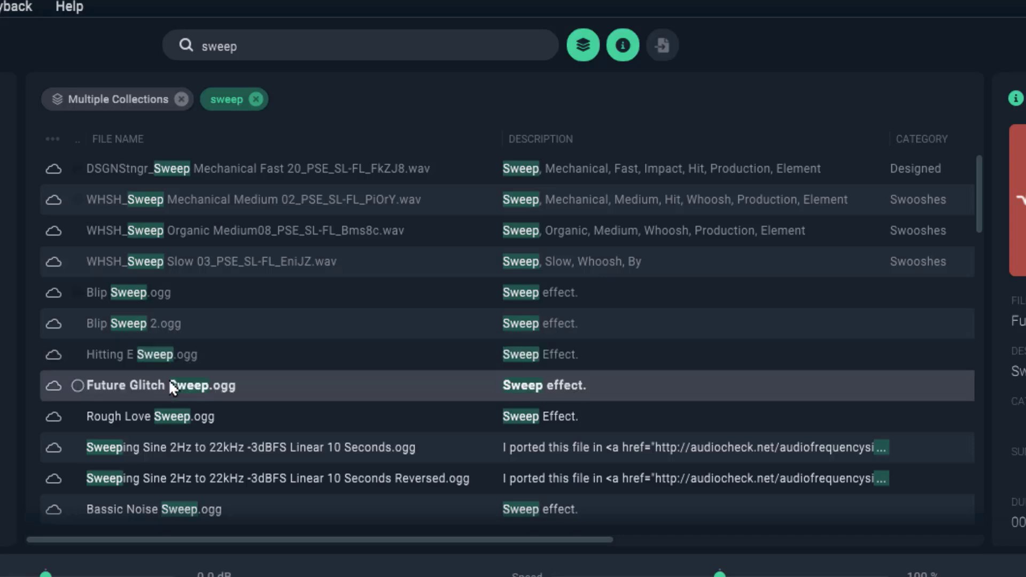
pyautogui.click(169, 420)
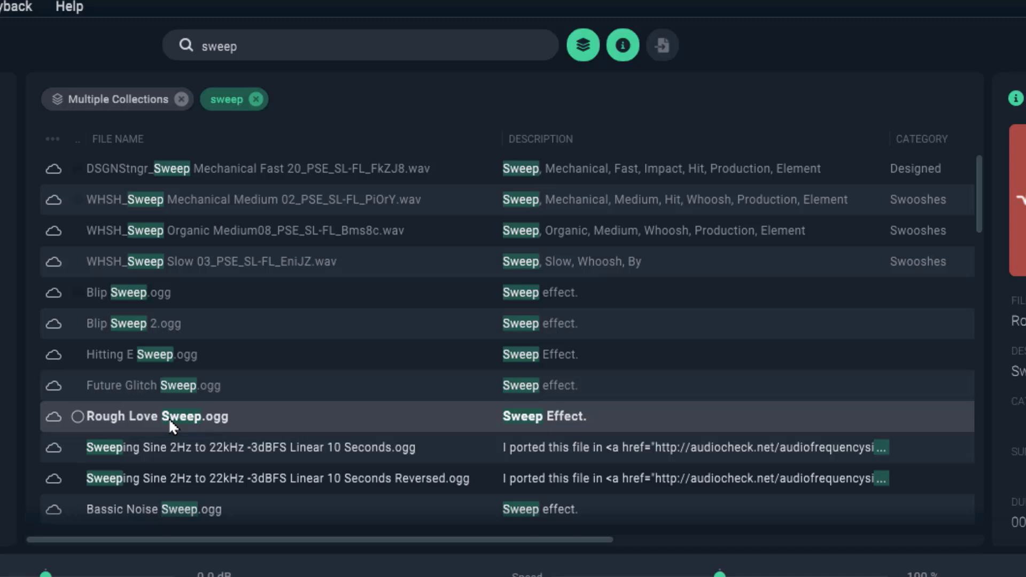
pyautogui.click(174, 197)
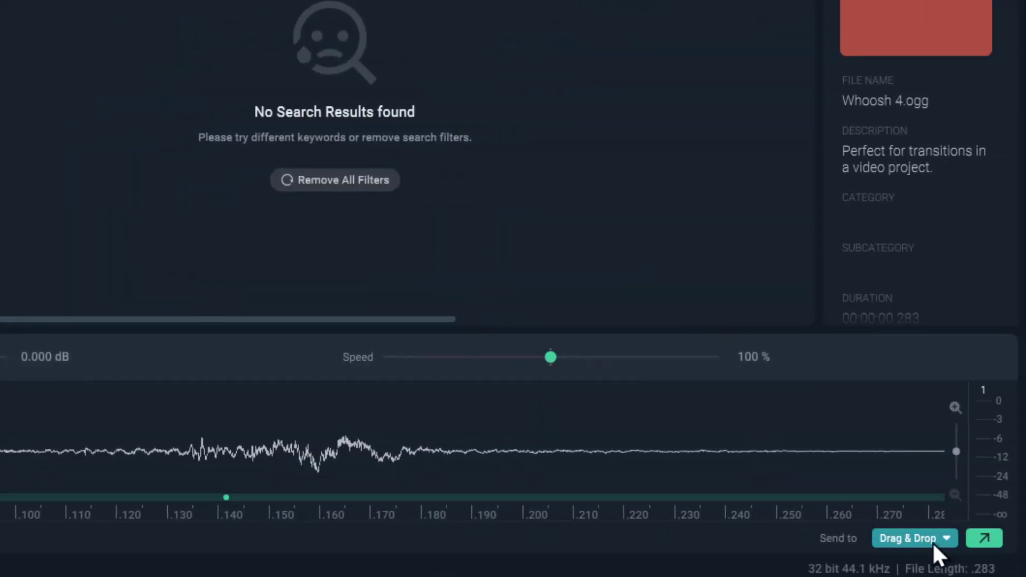
# Set Send to Drag & Drop and drop the Mechanical Medium 02 sweep into composition F at 0:00:01:19.
pyautogui.click(934, 539)
pyautogui.click(639, 421)
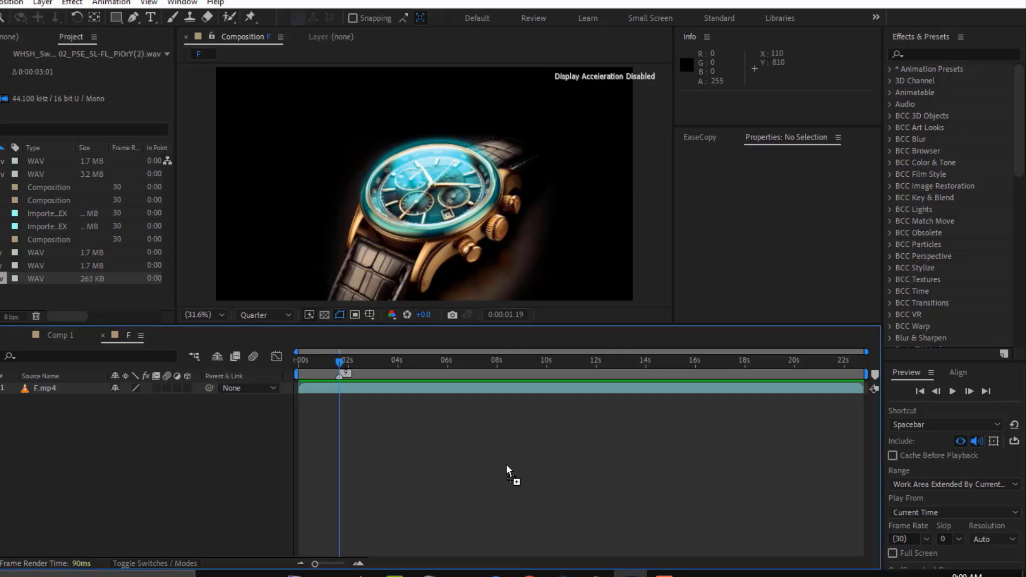
pyautogui.moveTo(507, 467); pyautogui.dragTo(507, 467)
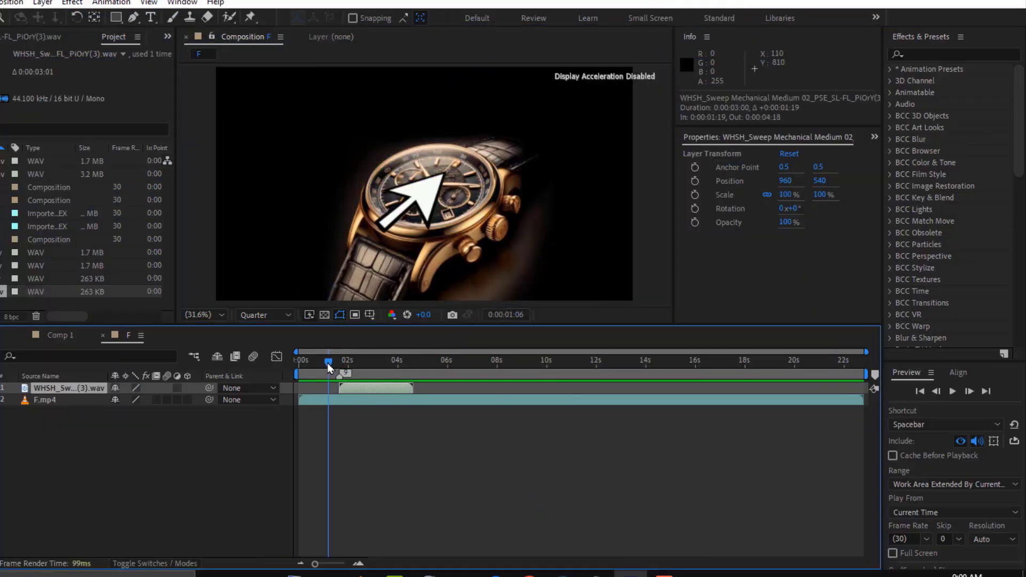
# Duplicate the sweep audio layer, shift the copy to 0:00:04:02, and preview from about 02s.
pyautogui.press('space')
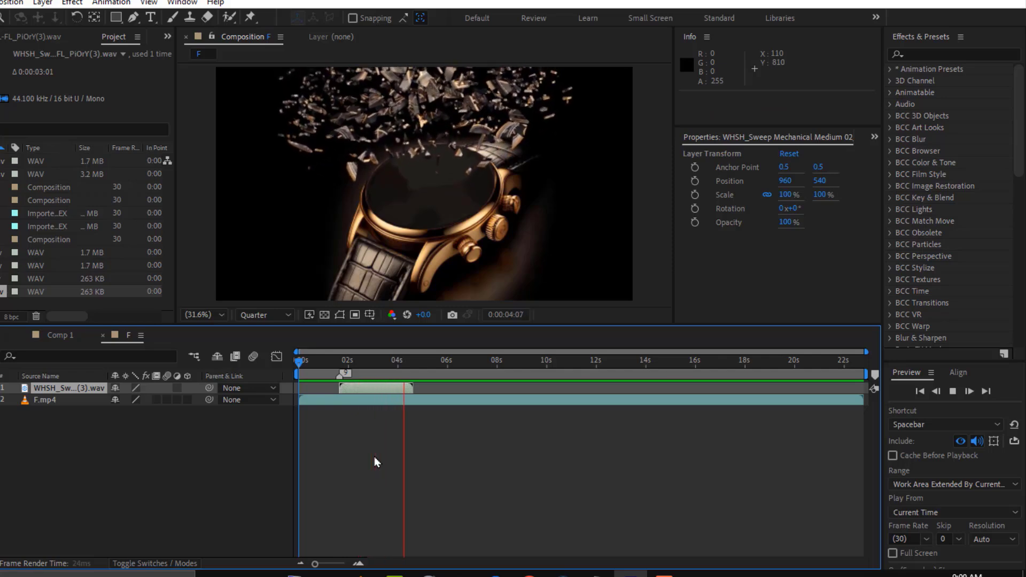
pyautogui.press('space')
pyautogui.hotkey('ctrl', 'd')
pyautogui.moveTo(398, 389); pyautogui.dragTo(412, 392)
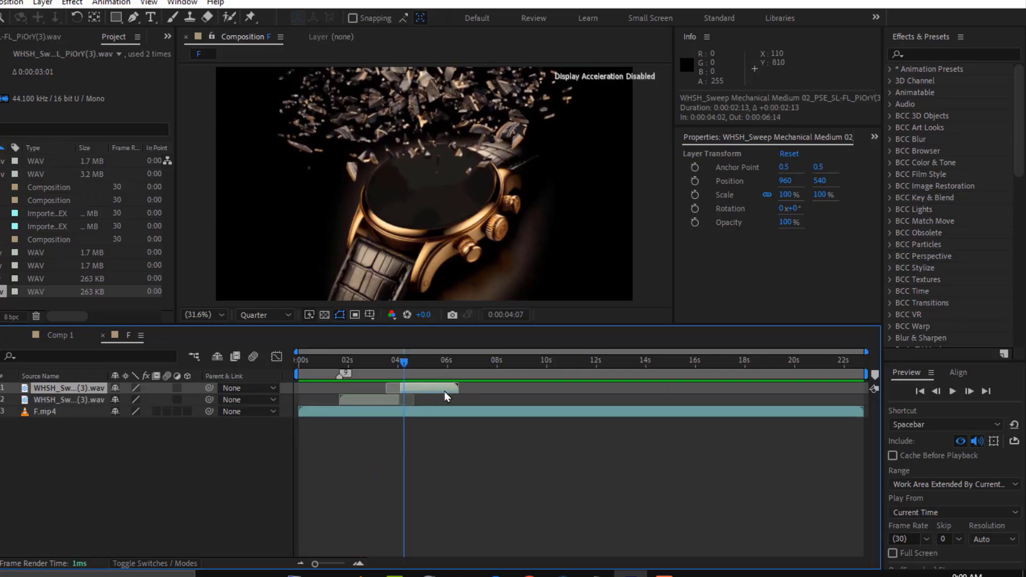
pyautogui.click(340, 363)
pyautogui.press('space')
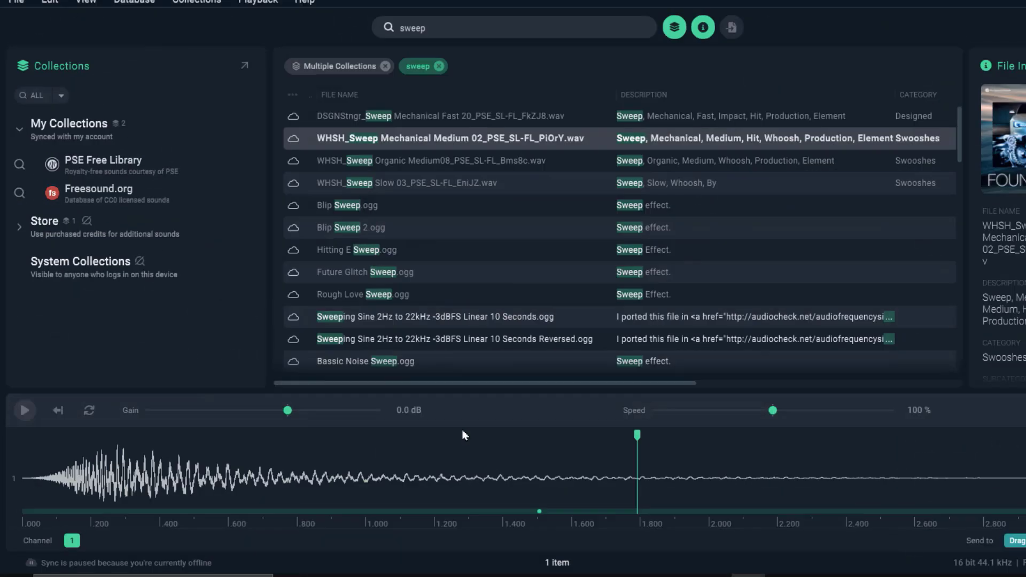
pyautogui.moveTo(288, 411); pyautogui.dragTo(212, 422)
pyautogui.press('space')
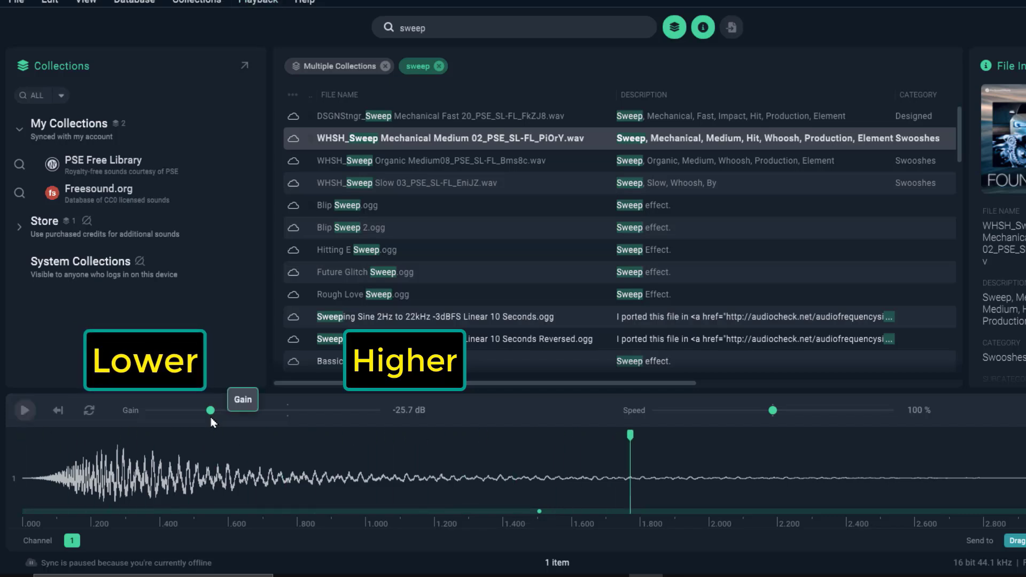
pyautogui.moveTo(211, 419); pyautogui.dragTo(255, 413)
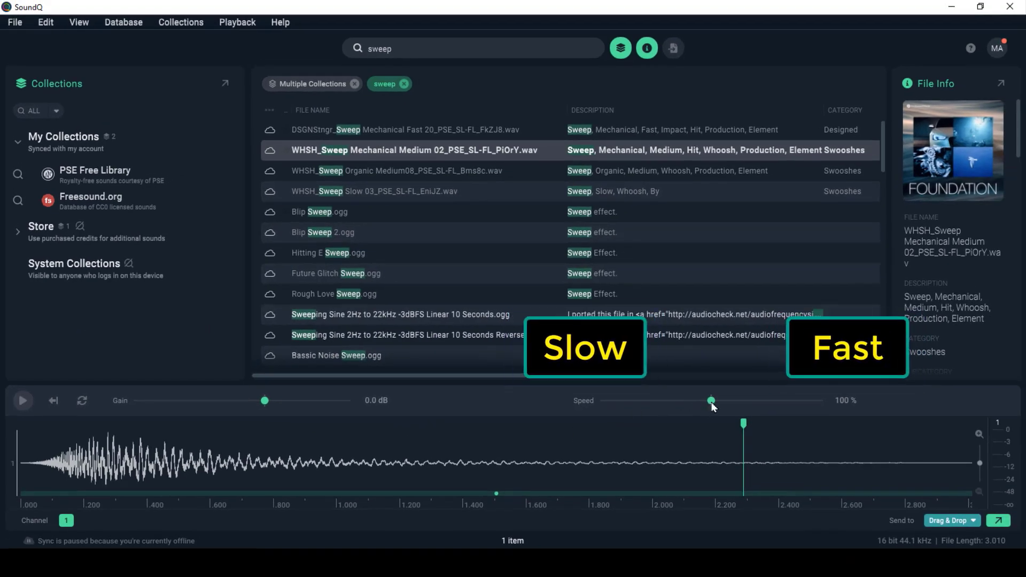
# Set the sweep's playback speed to 30% and play it.
pyautogui.moveTo(707, 404); pyautogui.dragTo(665, 409)
pyautogui.click(26, 426)
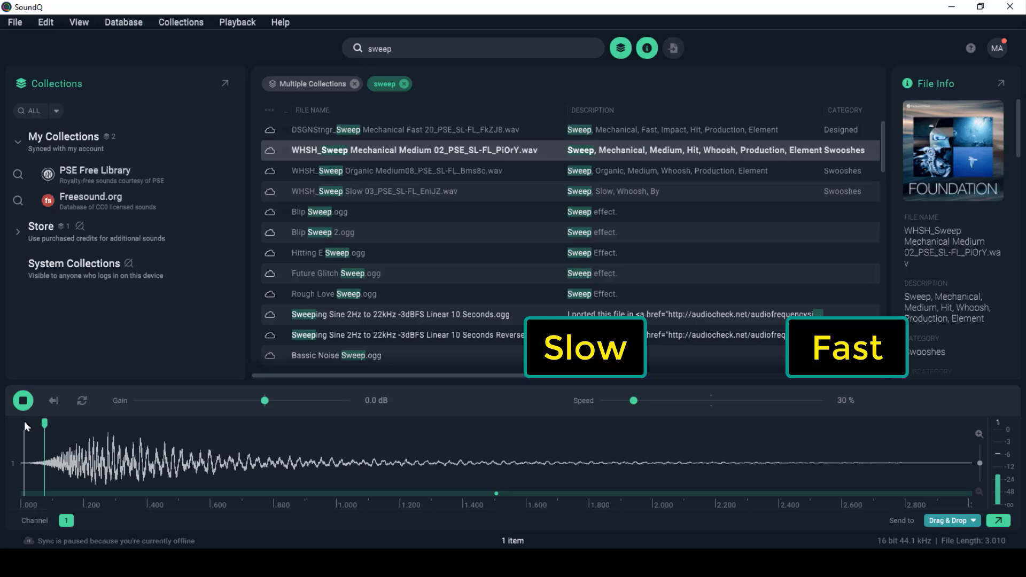